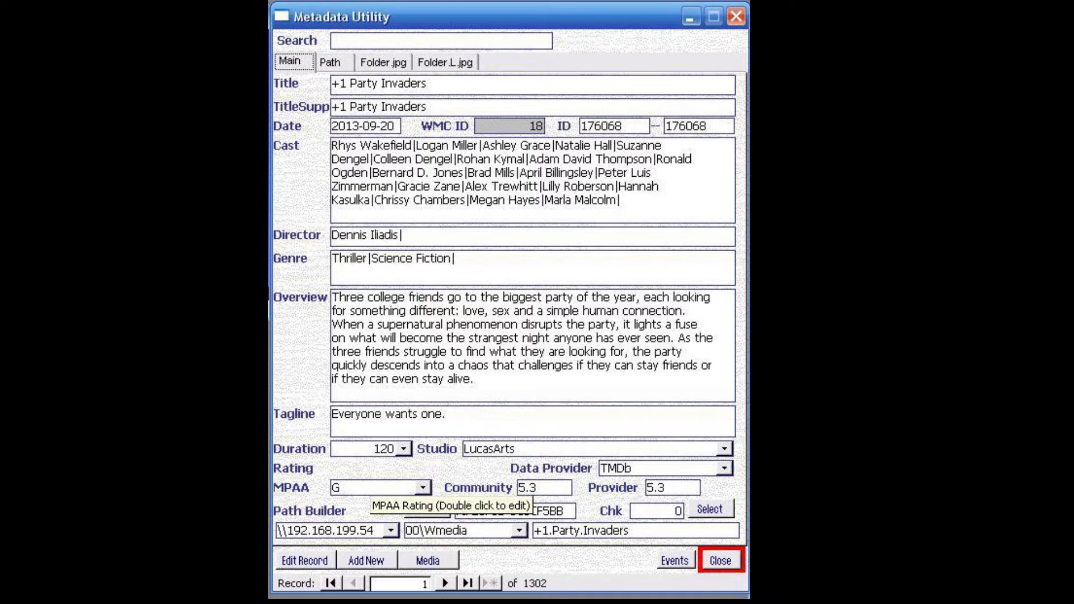
Browse forward through the movie records from the first one, checking the MPAA rating of each film.
double_click(373, 488)
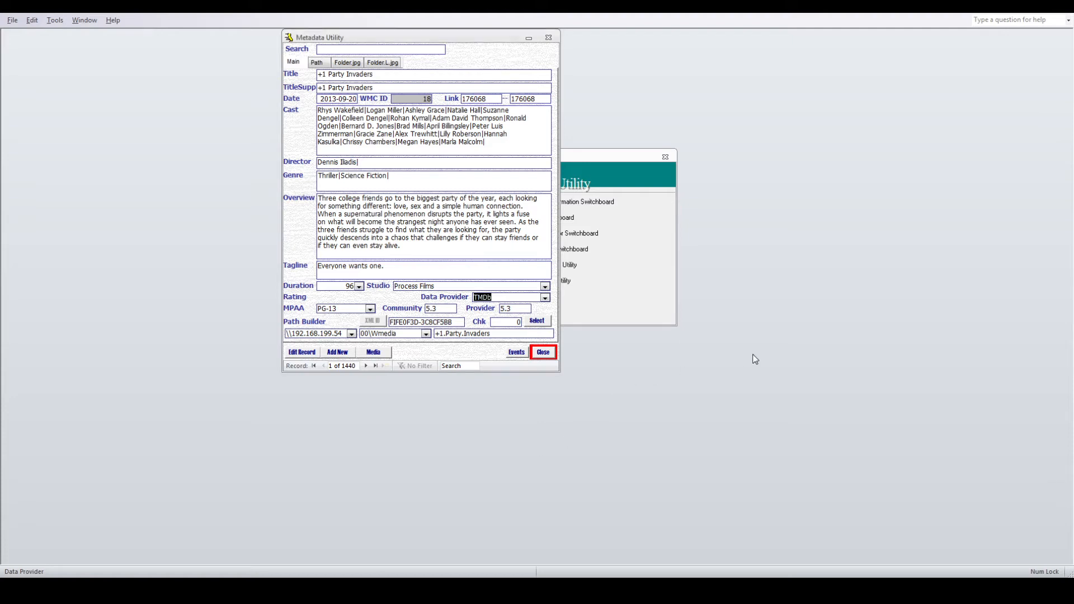
key("Tab")
key("Page_Down")
key("Page_Down")
key("Page_Down")
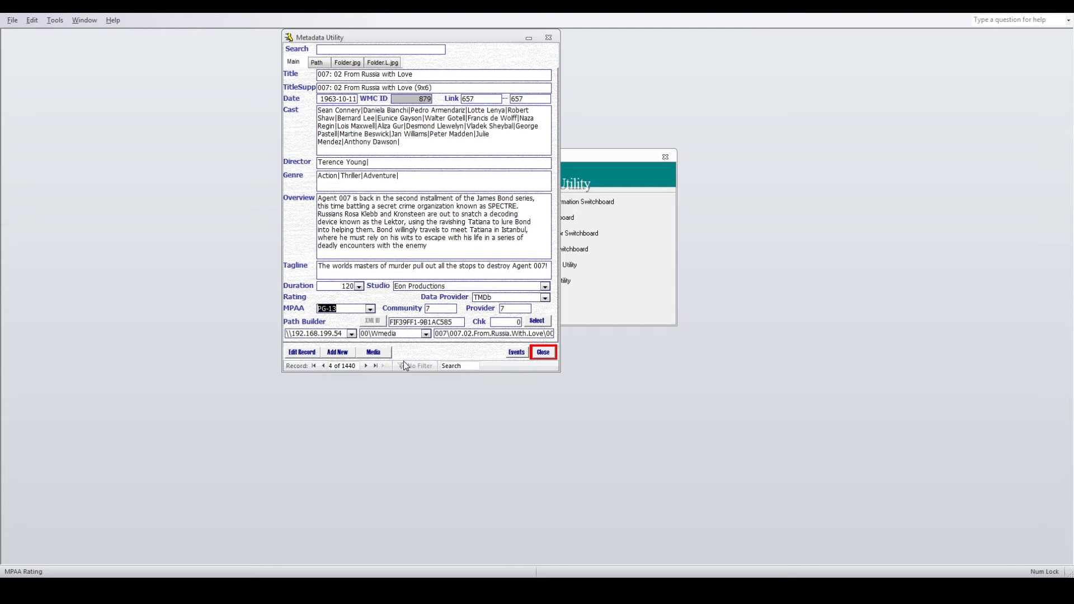
left_click(366, 366)
left_click(366, 366)
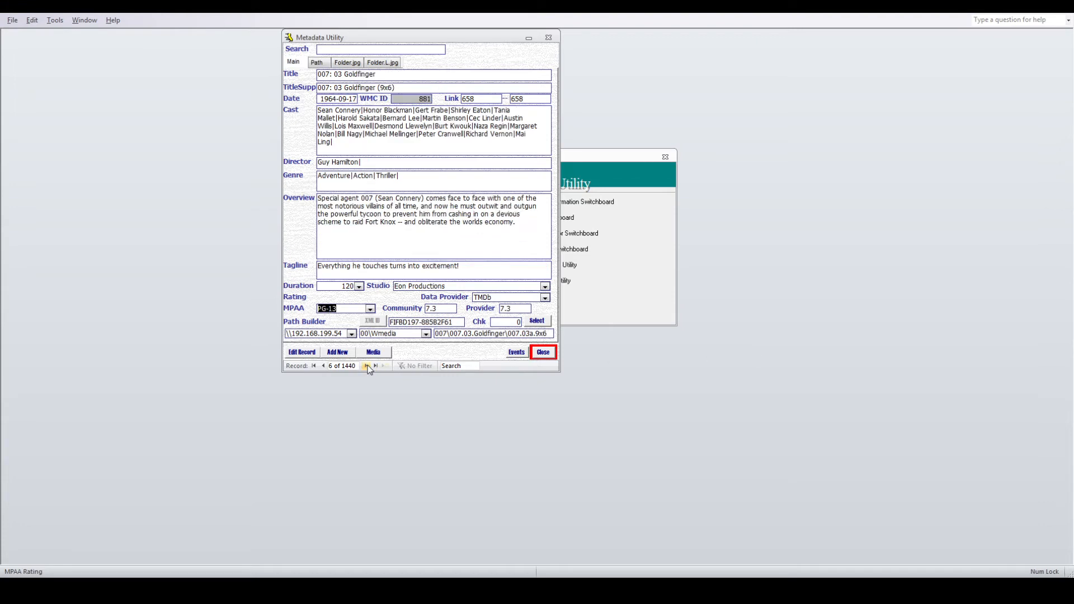
left_click(366, 366)
left_click(366, 366)
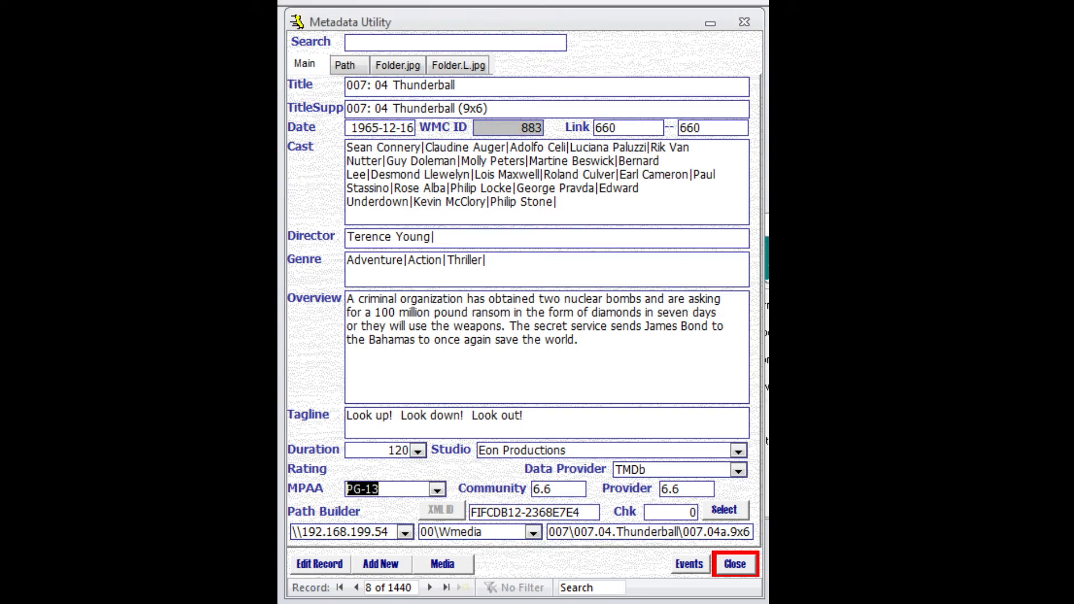
key("Page_Down")
key("Page_Down")
key("Page_Down")
key("Page_Down")
key("Page_Down")
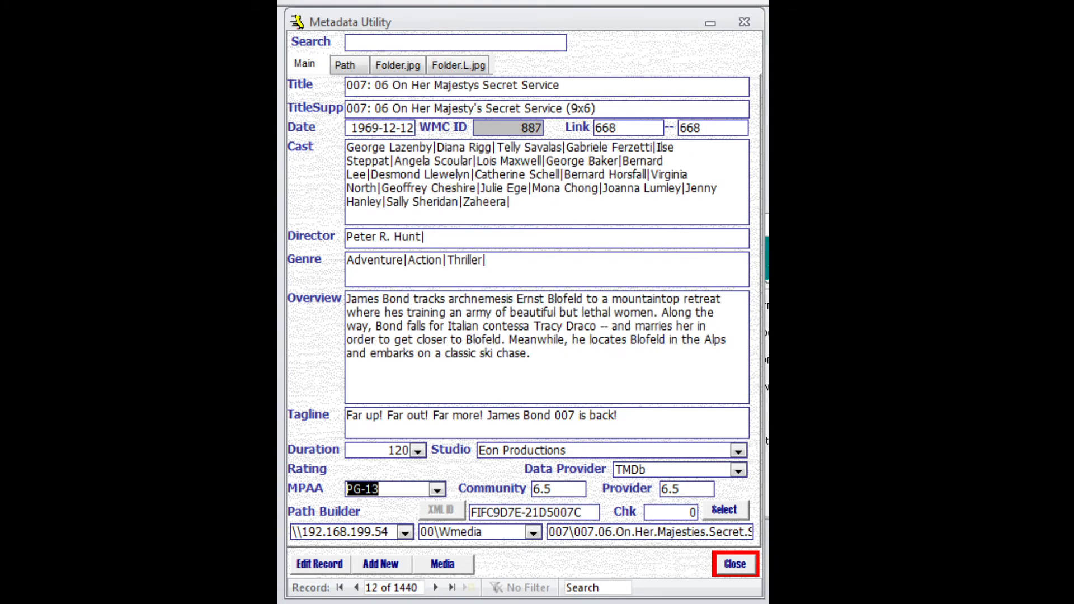
key("Page_Down")
key("Page_Down")
key("Page_Down")
key("Page_Down")
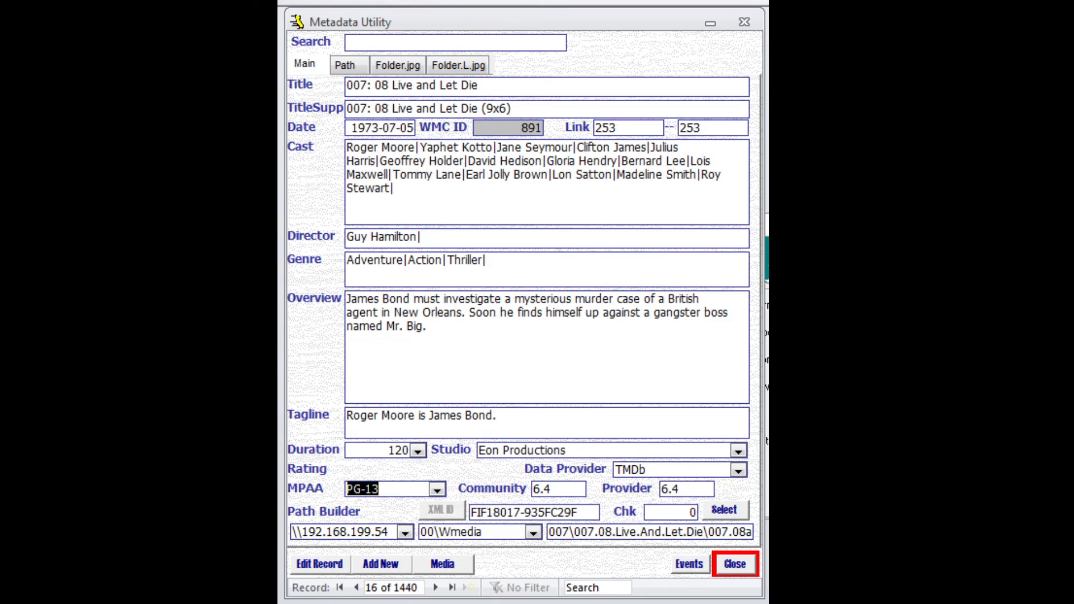
key("Page_Down")
key("Page_Down")
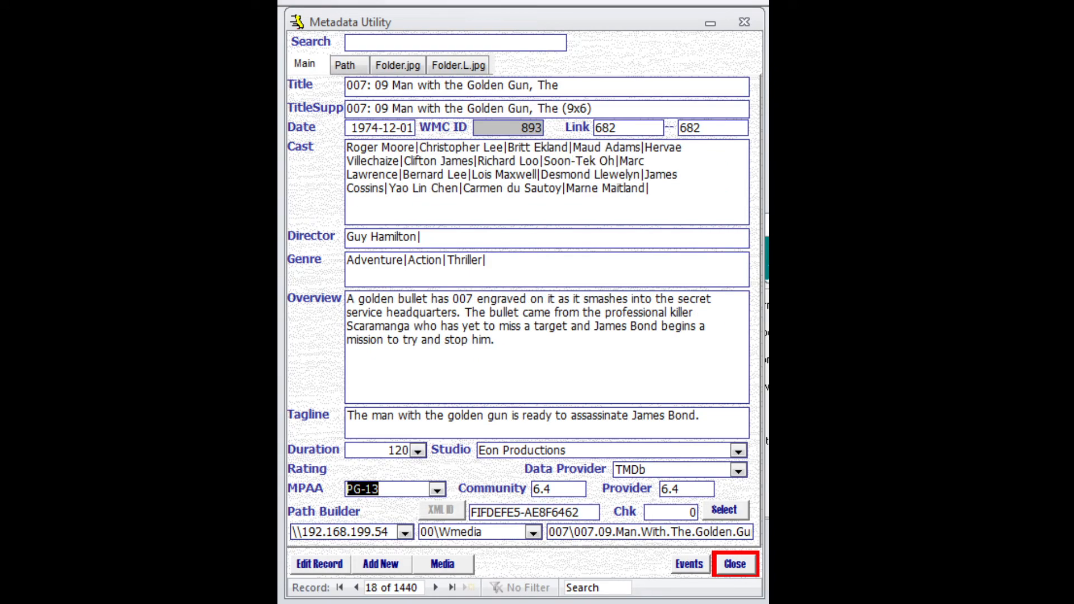
key("Page_Down")
key("Page_Down")
key("Page_Down")
key("Page_Down")
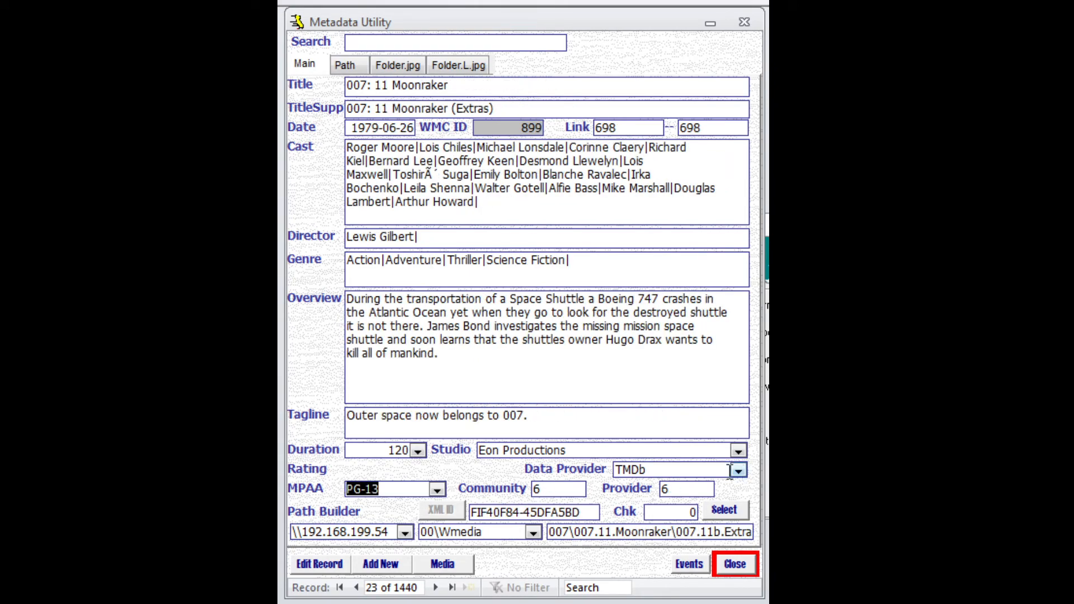
Go to the last movie record and browse back through the preceding ones, checking their MPAA ratings.
left_click(452, 587)
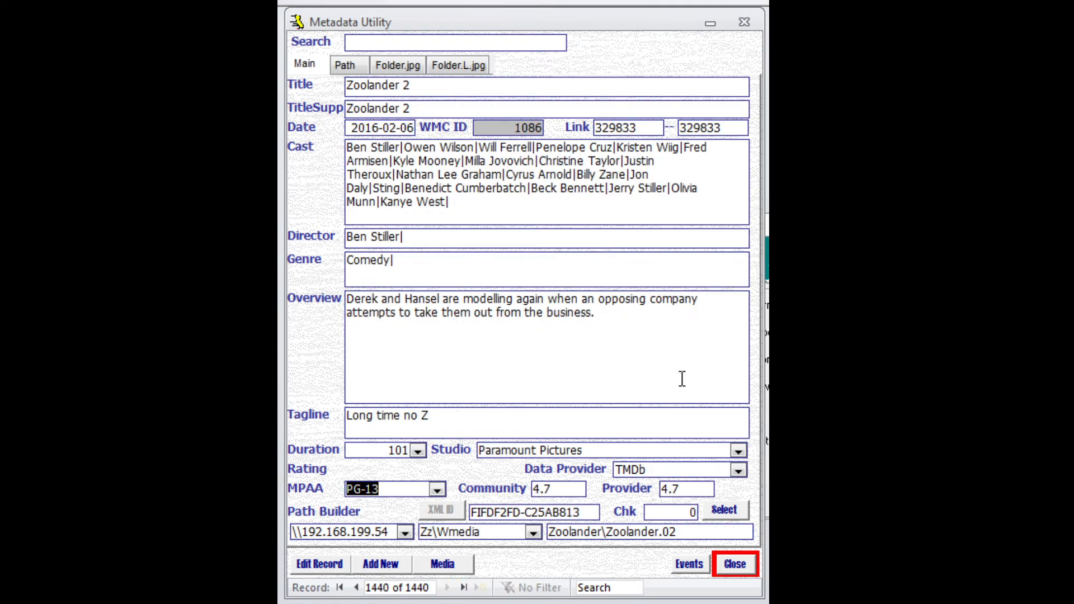
key("Page_Up")
key("Page_Up")
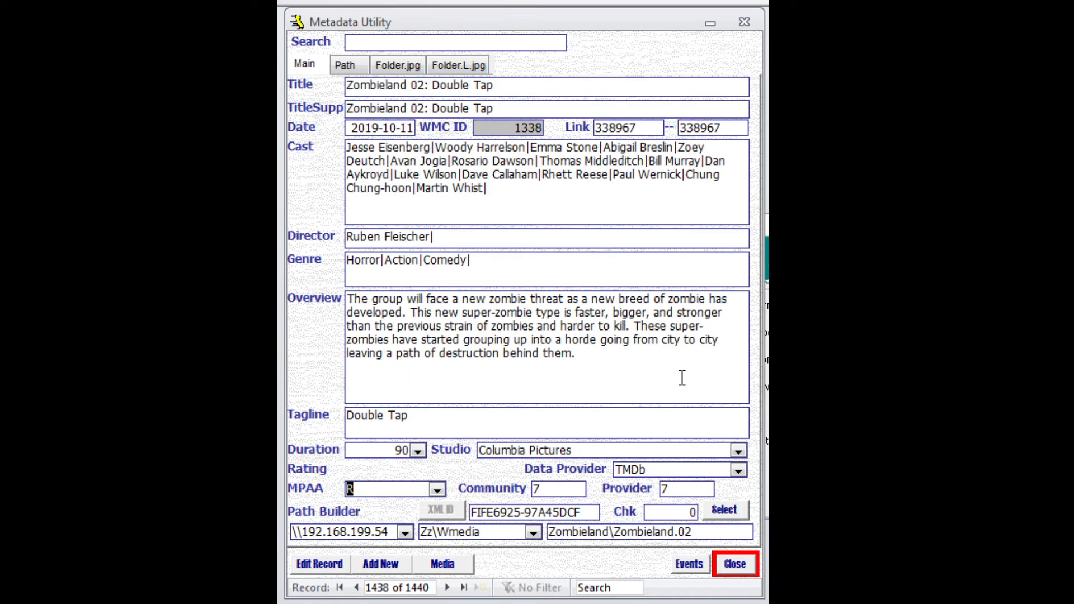
key("Page_Down")
key("Page_Up")
key("Page_Up")
key("Page_Up")
key("Page_Up")
key("Page_Up")
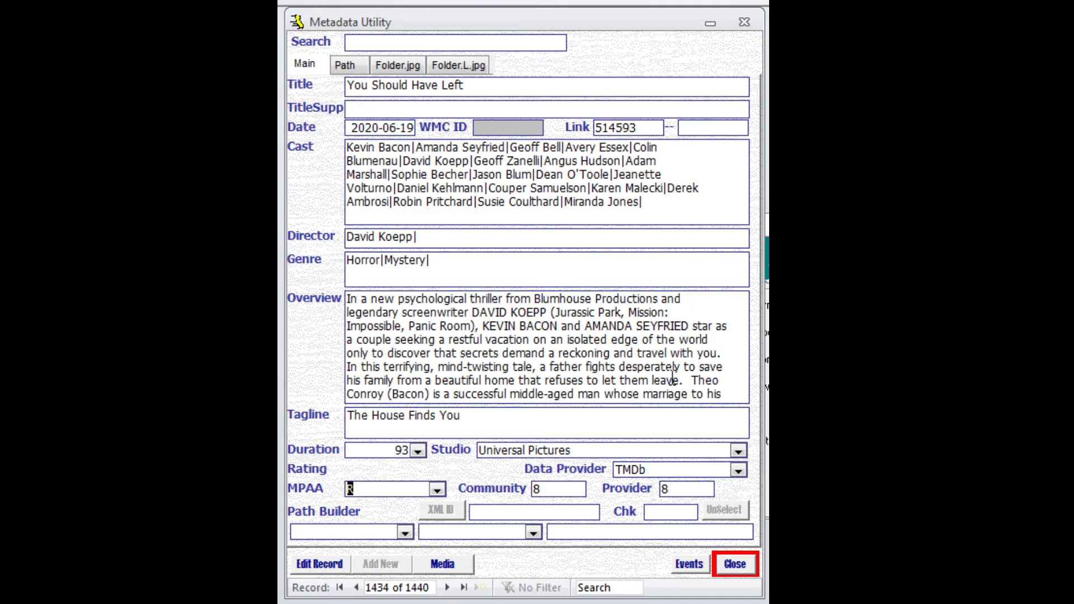
Return to the first movie record, rename the PG-13 entry in the MPAA rating list to "PG-13 - Edited" and close the list.
left_click(339, 588)
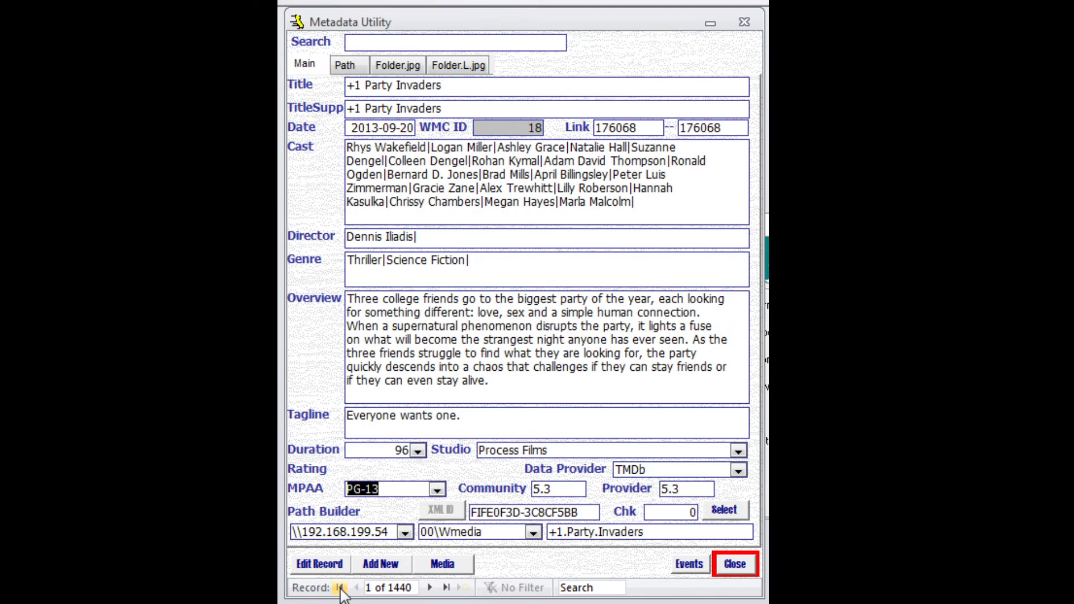
left_click(438, 490)
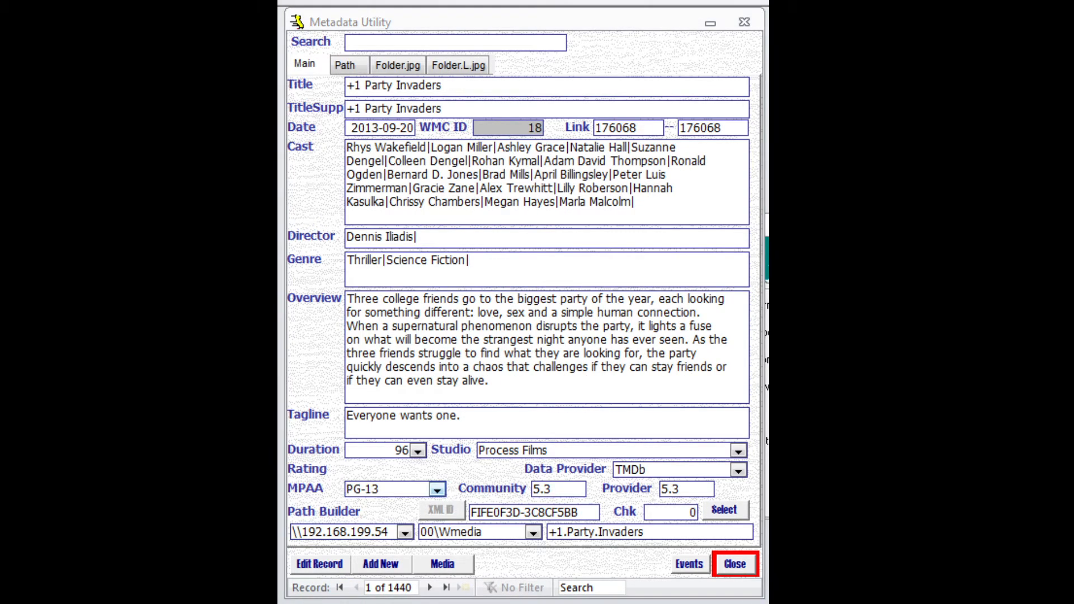
left_click(329, 499)
double_click(379, 491)
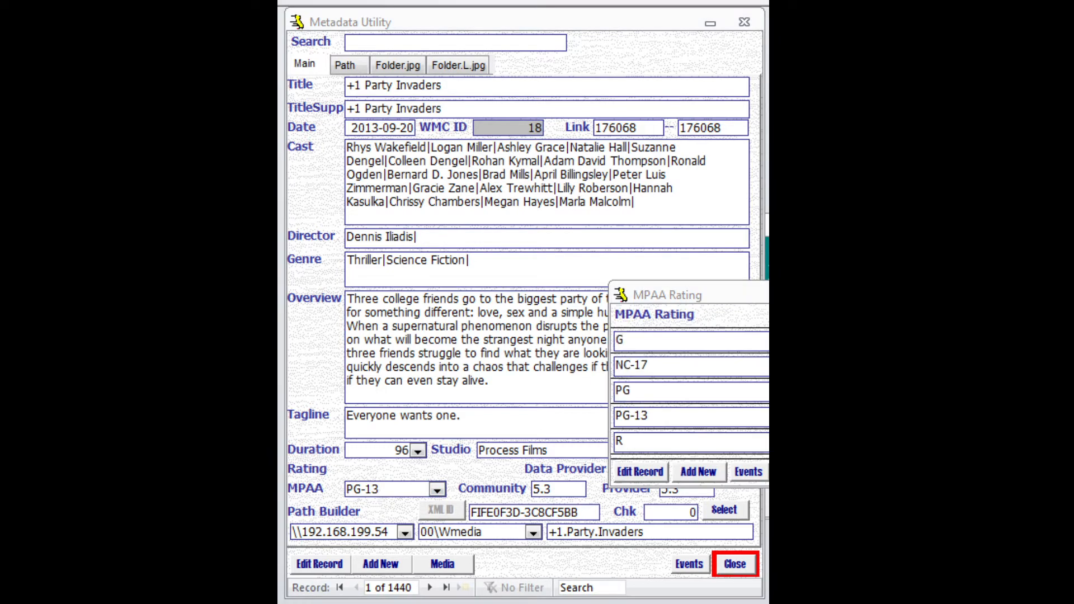
left_click_drag(702, 298, 586, 274)
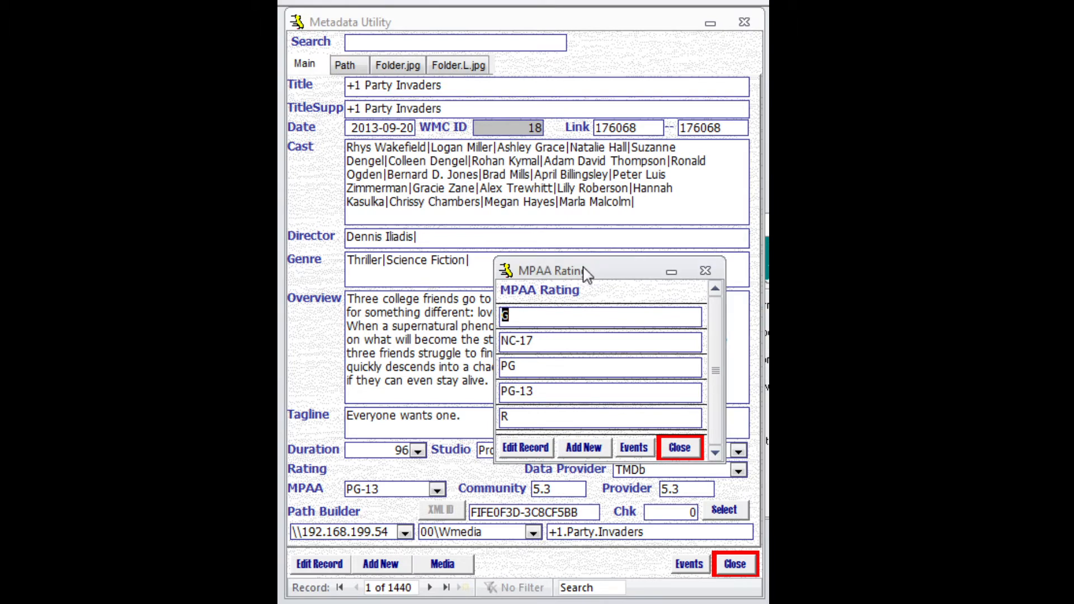
left_click_drag(612, 275, 636, 166)
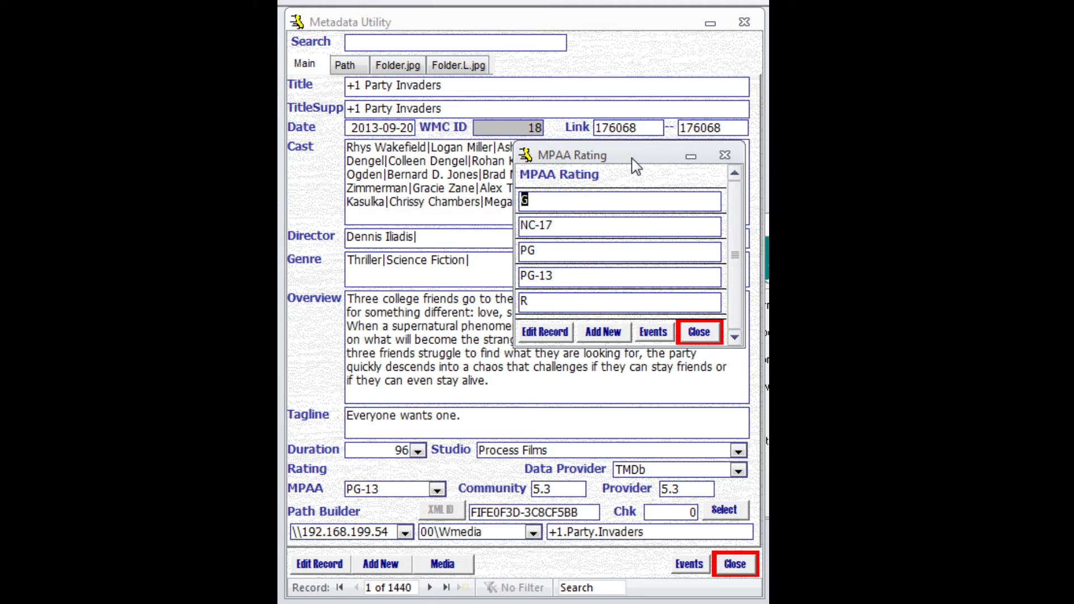
double_click(602, 277)
left_click(602, 277)
type("- Edited")
key("Return")
left_click(700, 333)
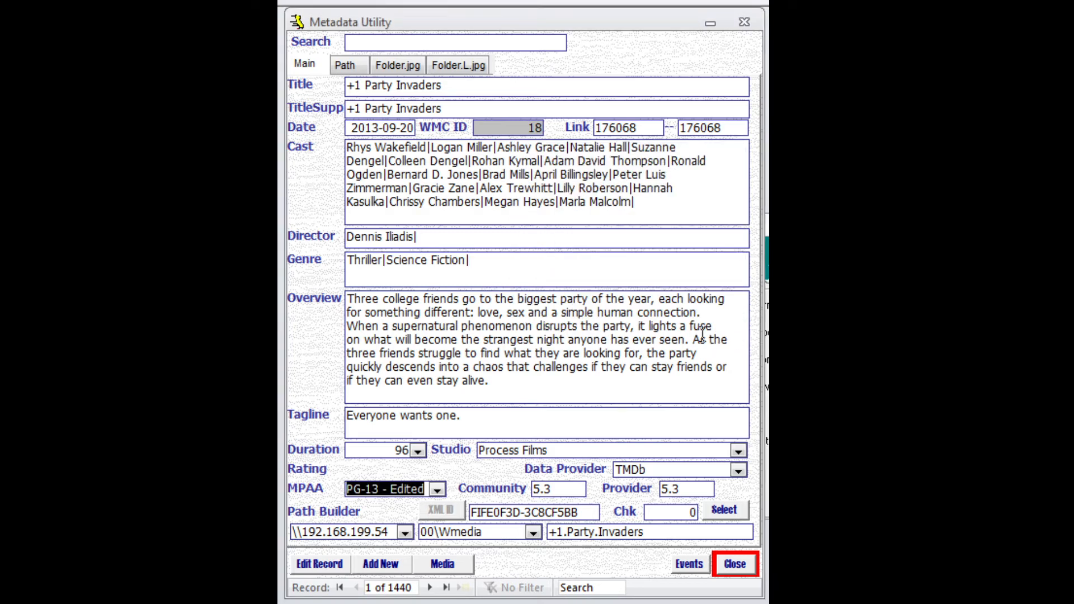
Browse forward from the first record to 007: 04 Thunderball (Extras), checking whether the renamed MPAA rating carries over.
key("Page_Down")
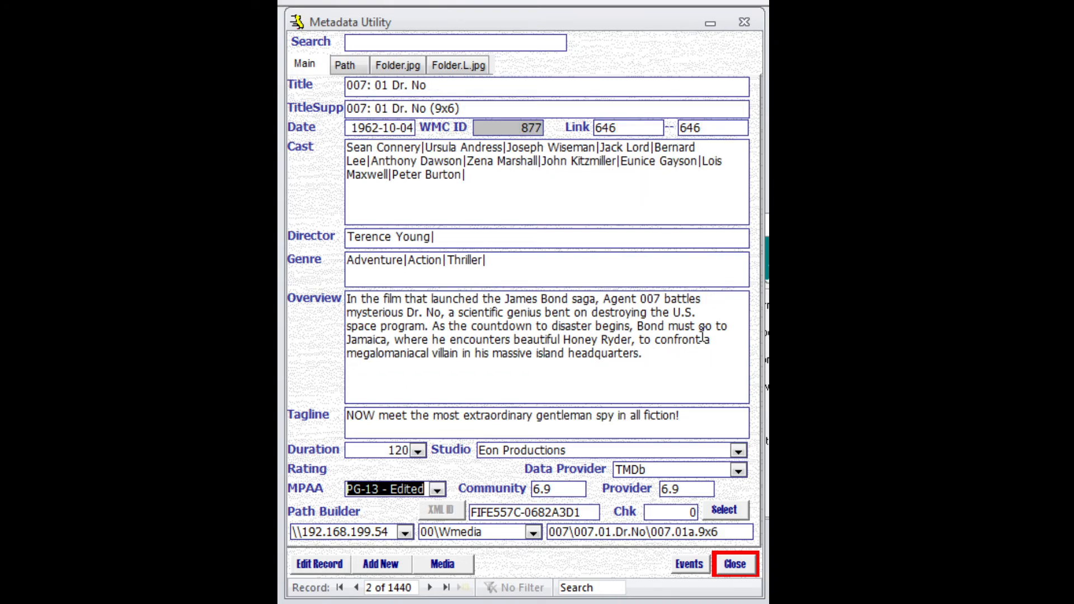
key("Page_Down")
key("Page_Down")
key("Page_Down")
key("Page_Down")
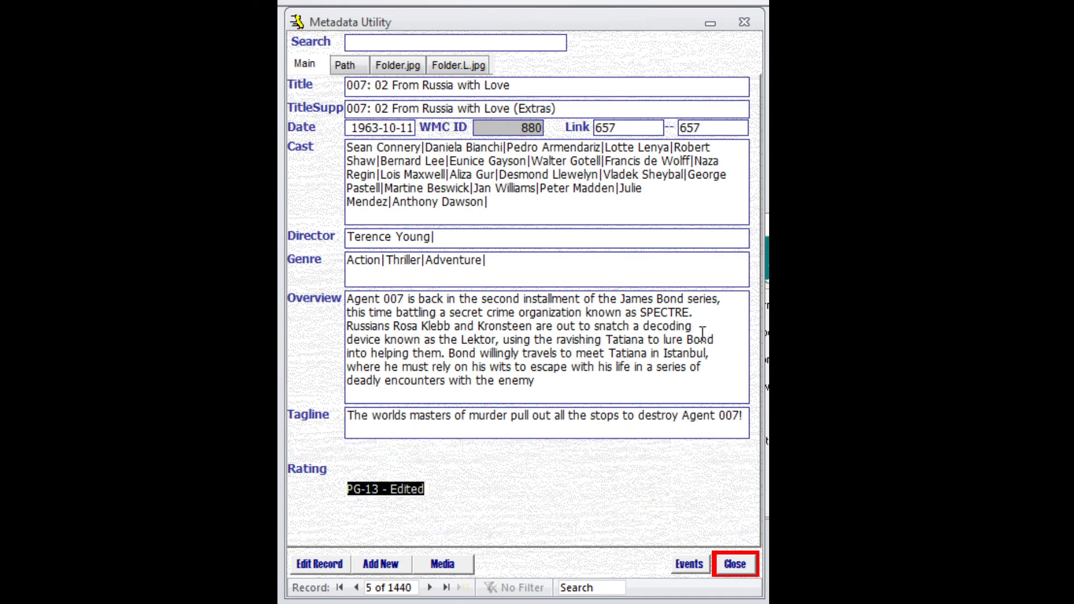
key("Page_Down")
key("Page_Down")
key("Page_Down")
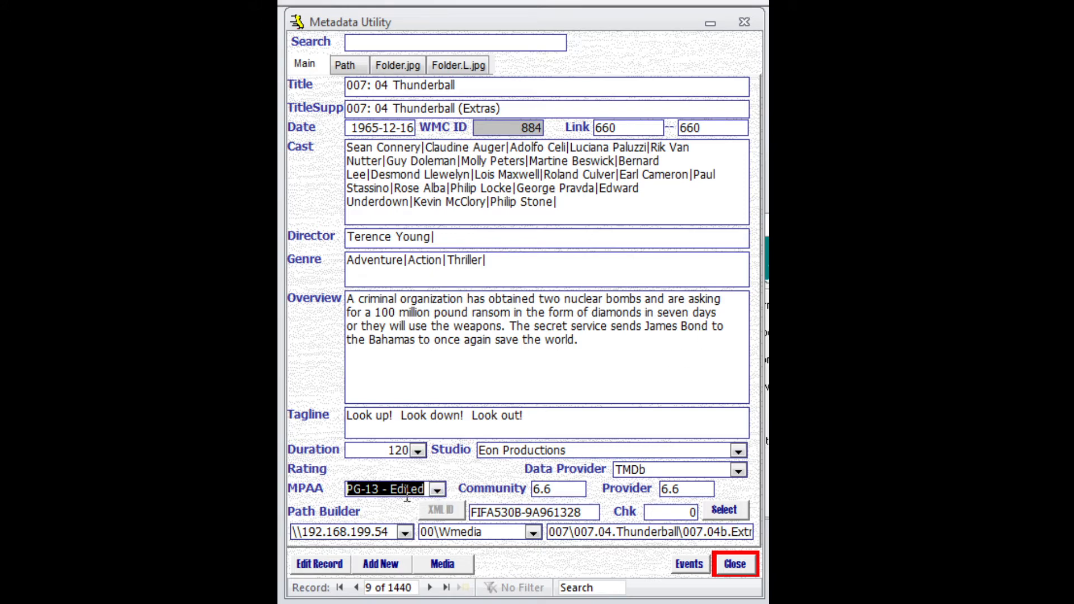
key("alt+Tab")
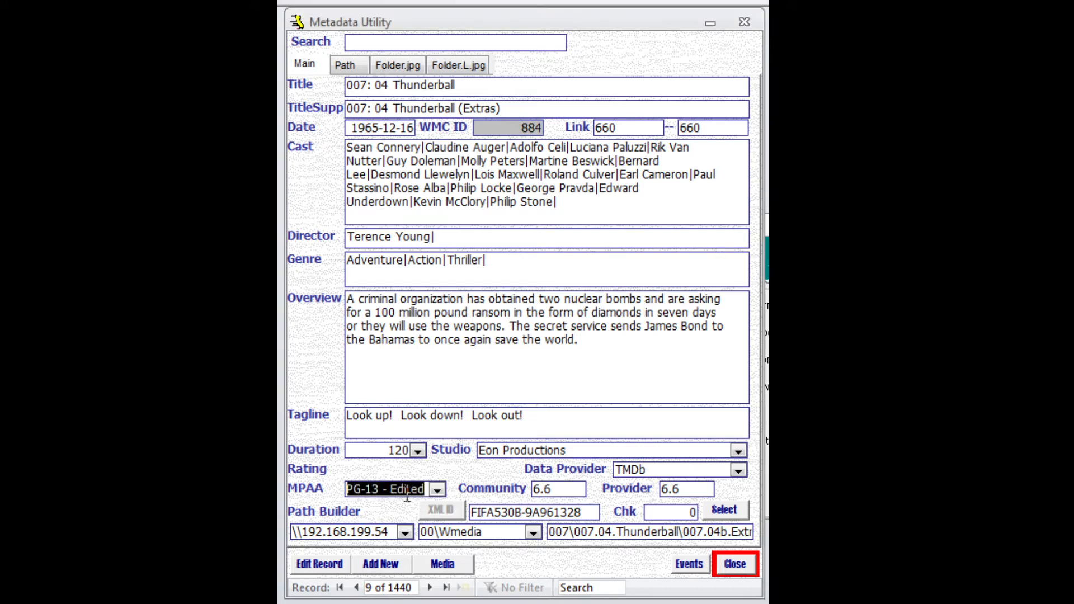
Open the MPAA rating list from the Thunderball (Extras) record and rename "PG-13 - Edited" to "DeletePG-13 - Edited".
double_click(407, 490)
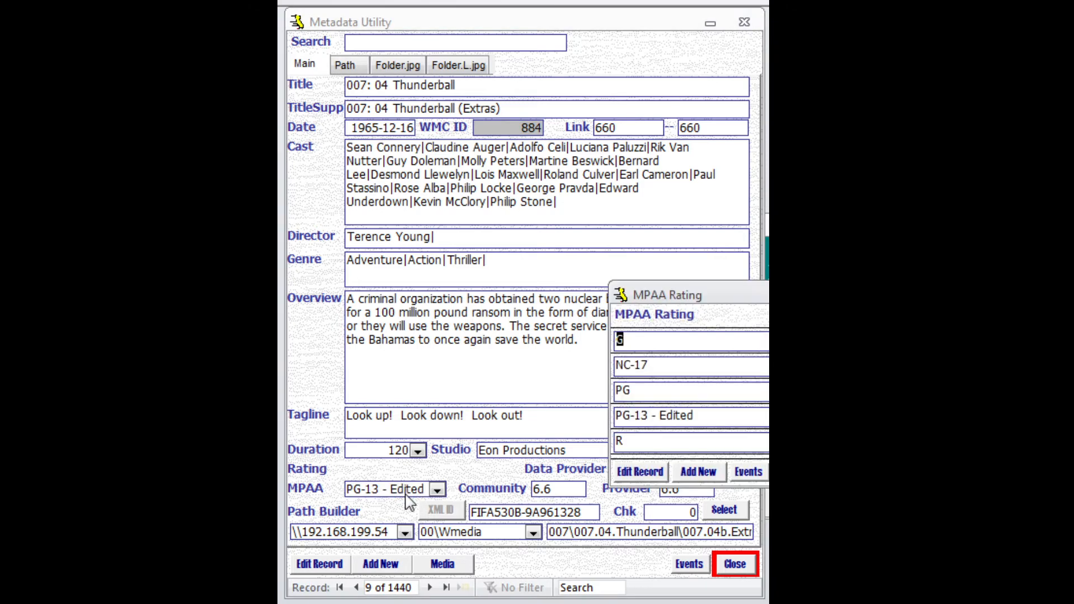
double_click(747, 417)
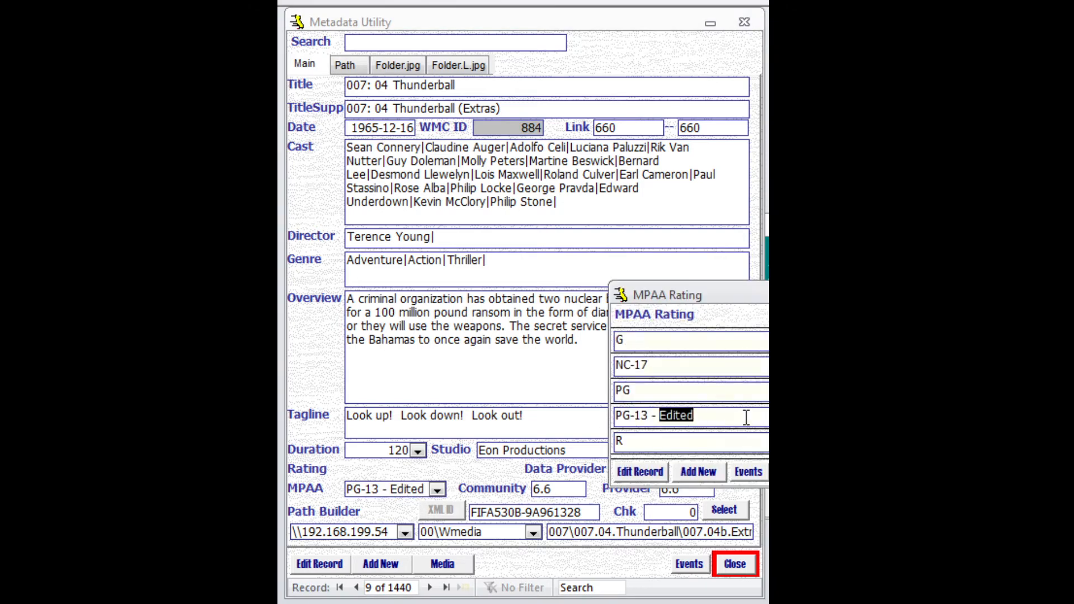
key("Home")
type("D")
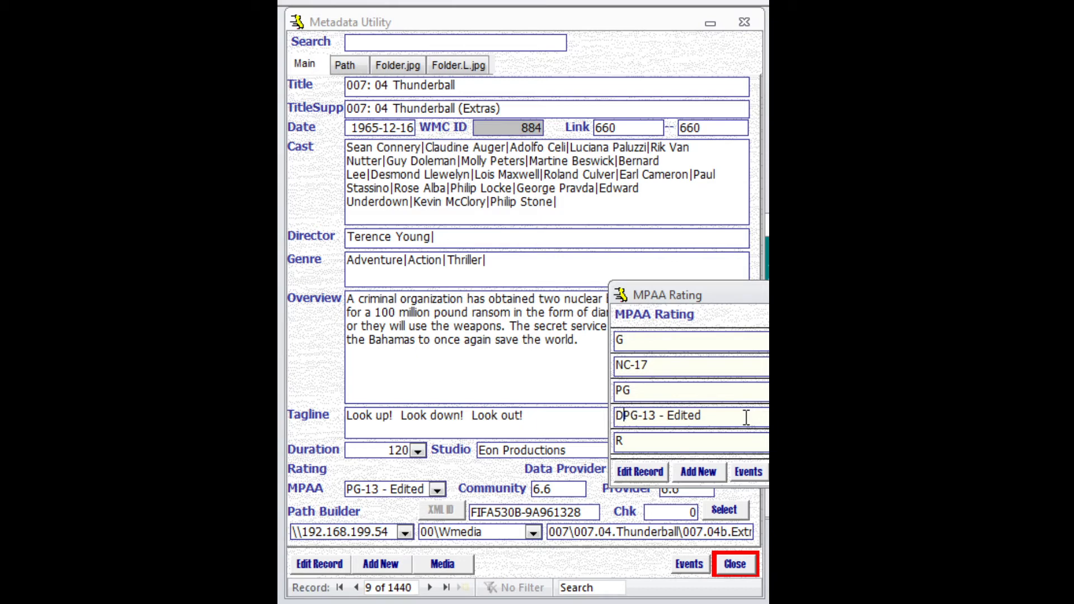
type("elete")
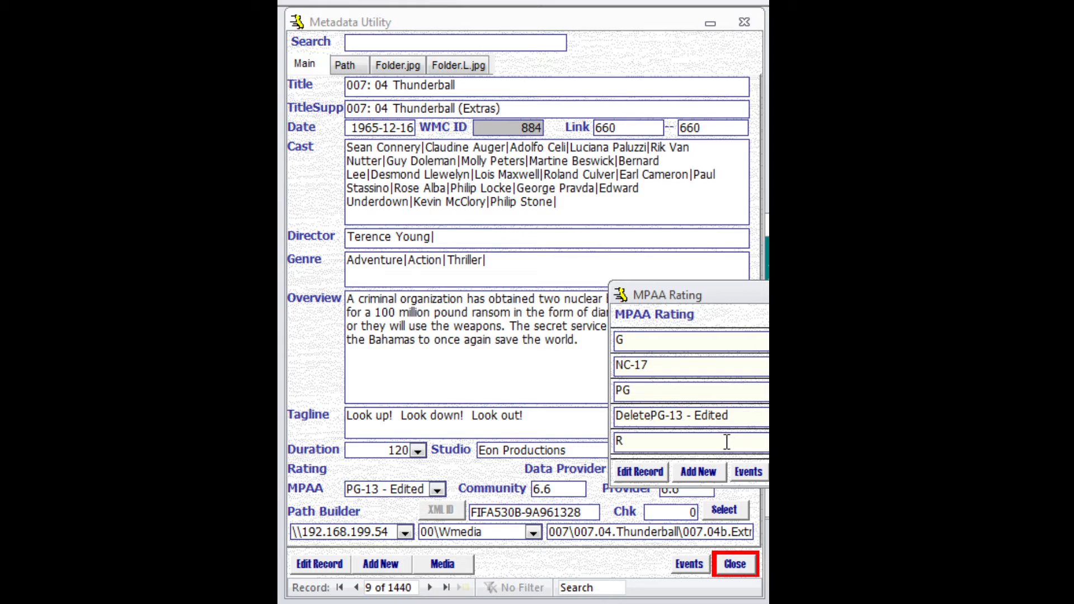
key("Return")
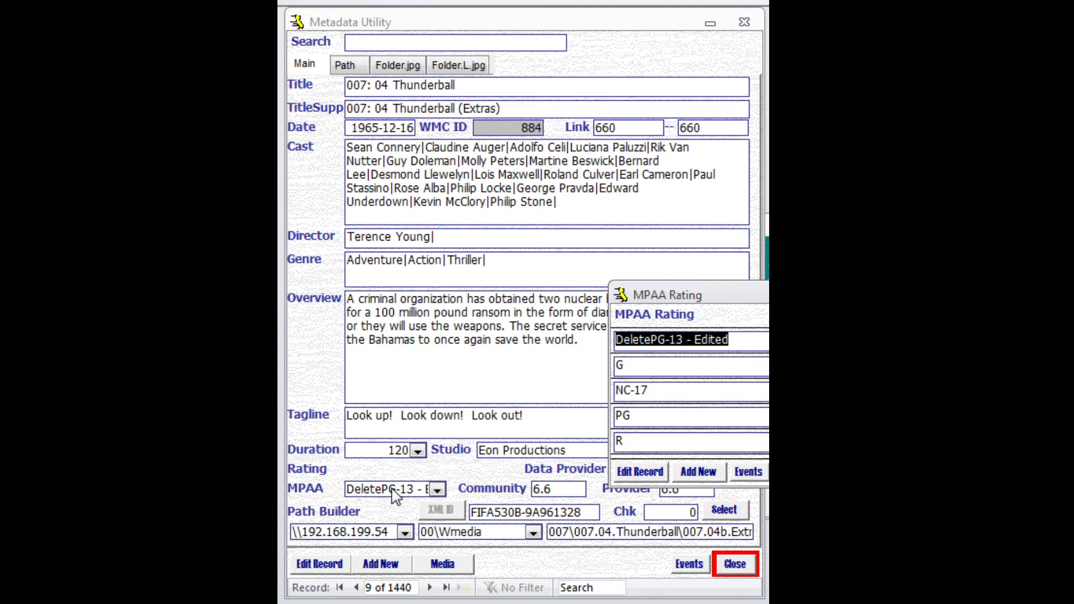
Remove the "Delete" prefix and the "- Edited" suffix from the MPAA rating entry and save it as PG-13.
double_click(761, 343)
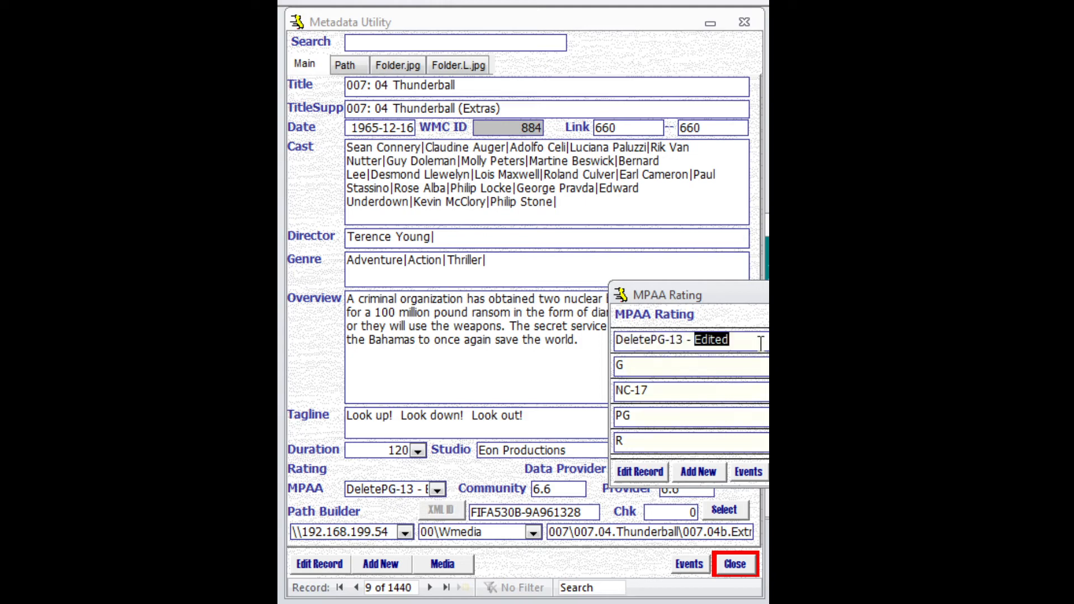
left_click(766, 340)
double_click(766, 340)
key("BackSpace")
key("BackSpace")
key("BackSpace")
key("BackSpace")
key("Home")
key("shift+Right")
key("shift+Right")
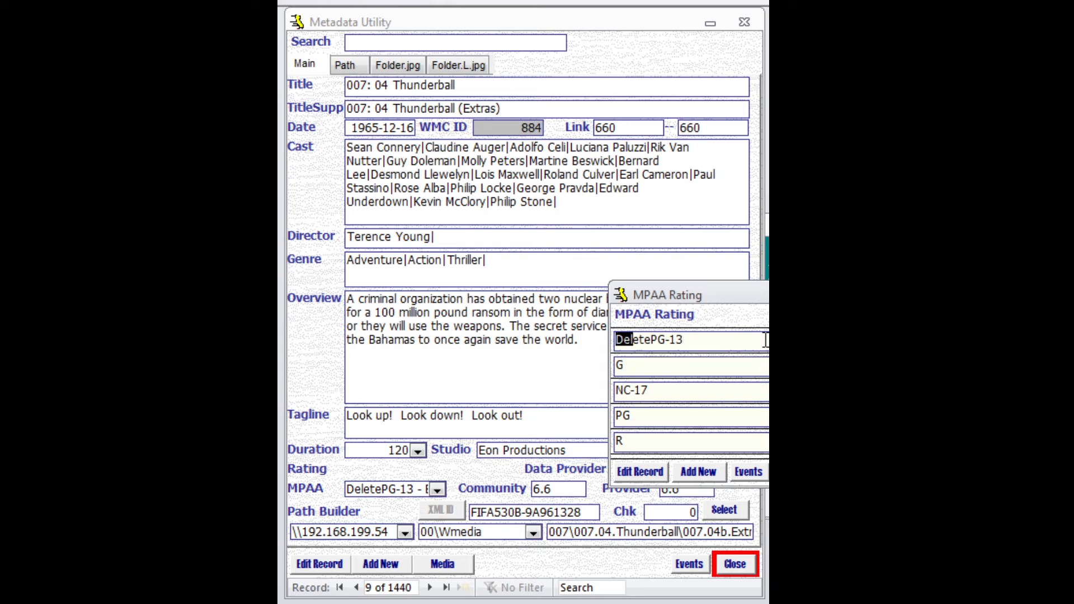
key("shift+Right")
key("shift+Right")
key("shift+Right")
key("shift+Right")
key("shift+Right")
key("shift+Left")
key("BackSpace")
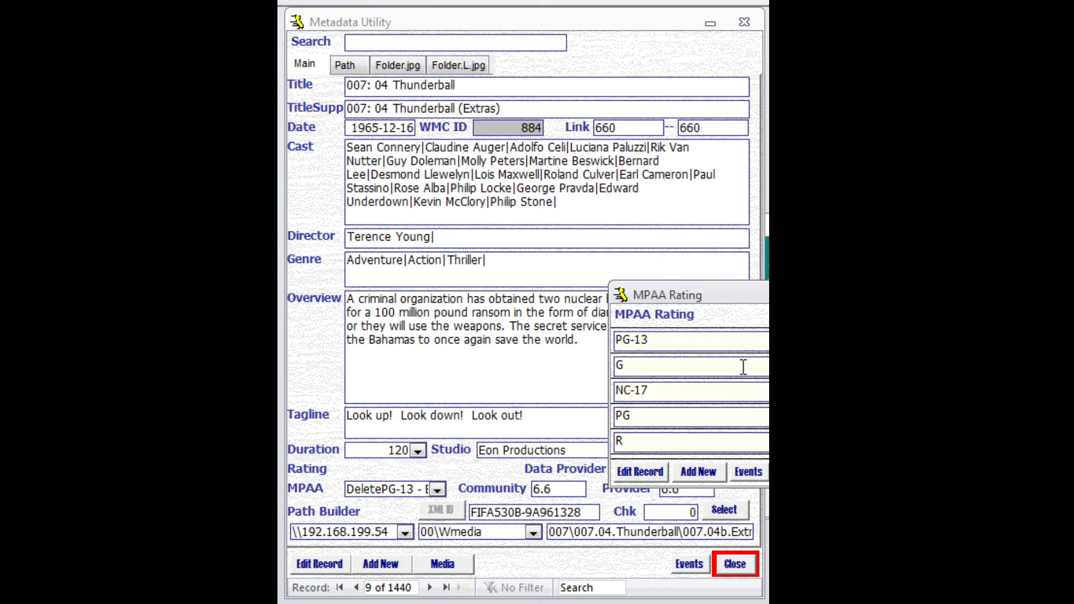
left_click_drag(718, 296, 632, 291)
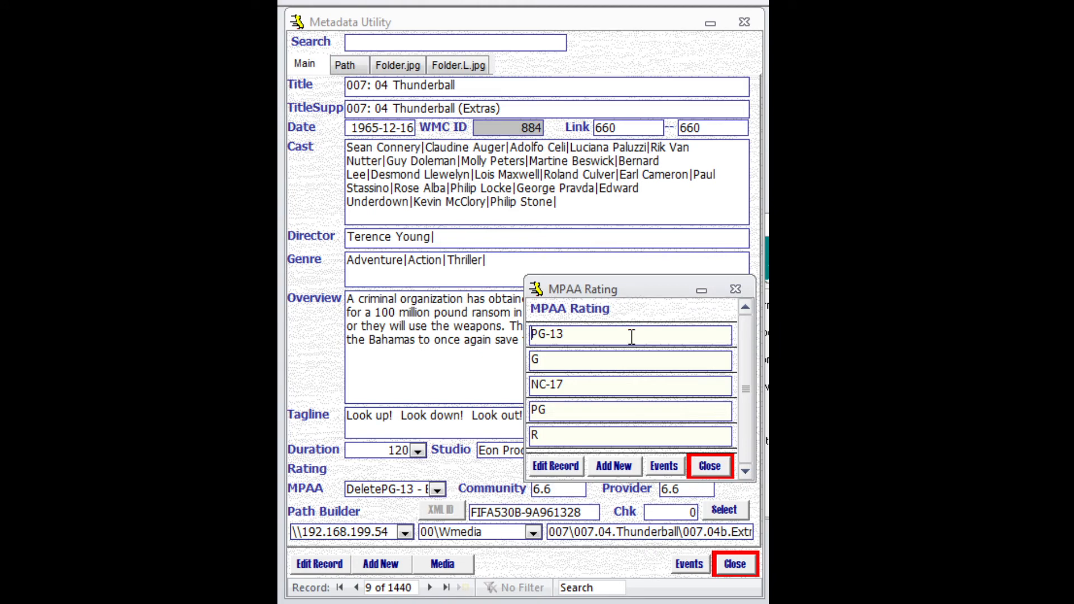
left_click(626, 366)
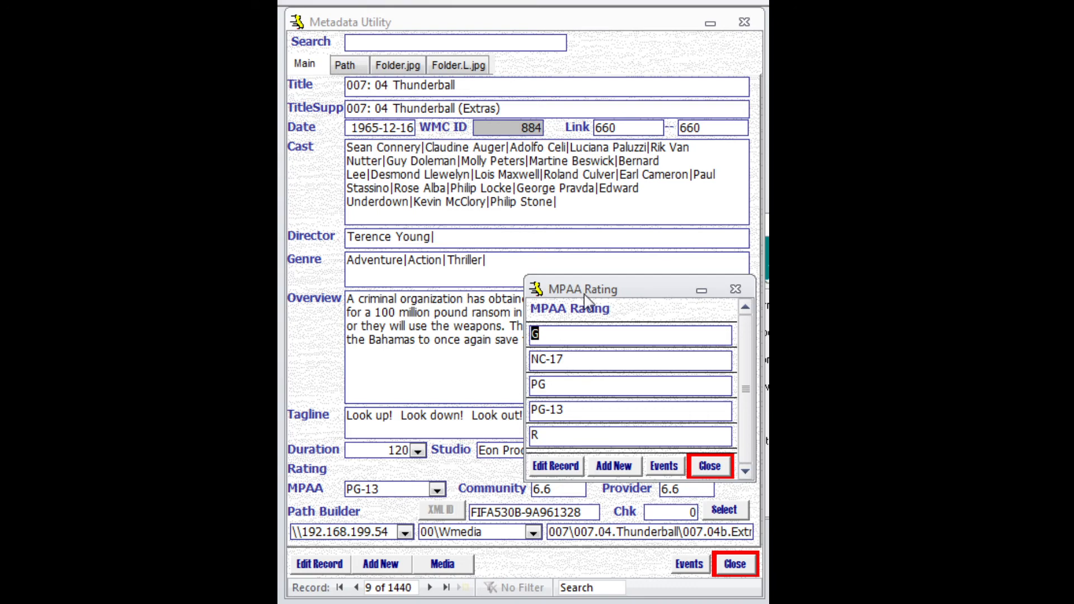
Add a new MPAA rating named "New Rating Here" to the list and close the entry form.
left_click_drag(603, 289, 605, 134)
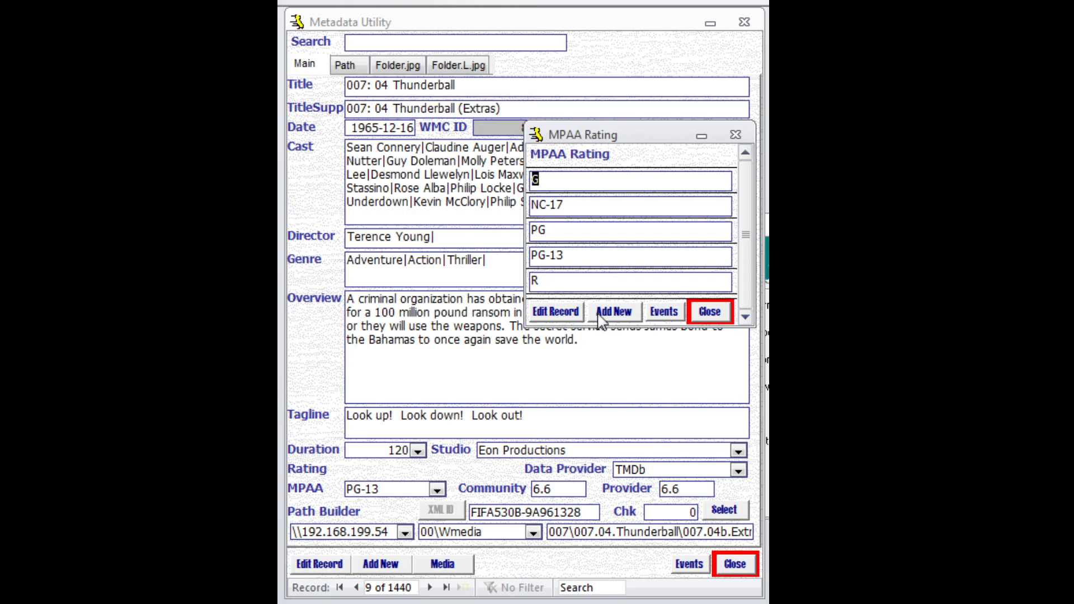
left_click(616, 315)
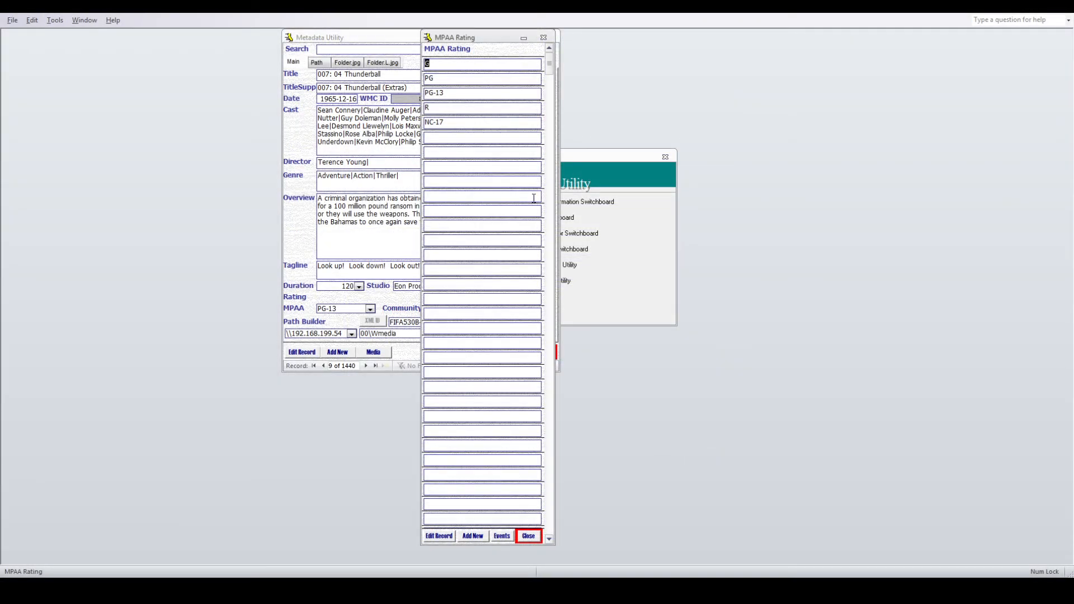
left_click(482, 137)
type("New Reating Here")
left_click(482, 153)
left_click(529, 537)
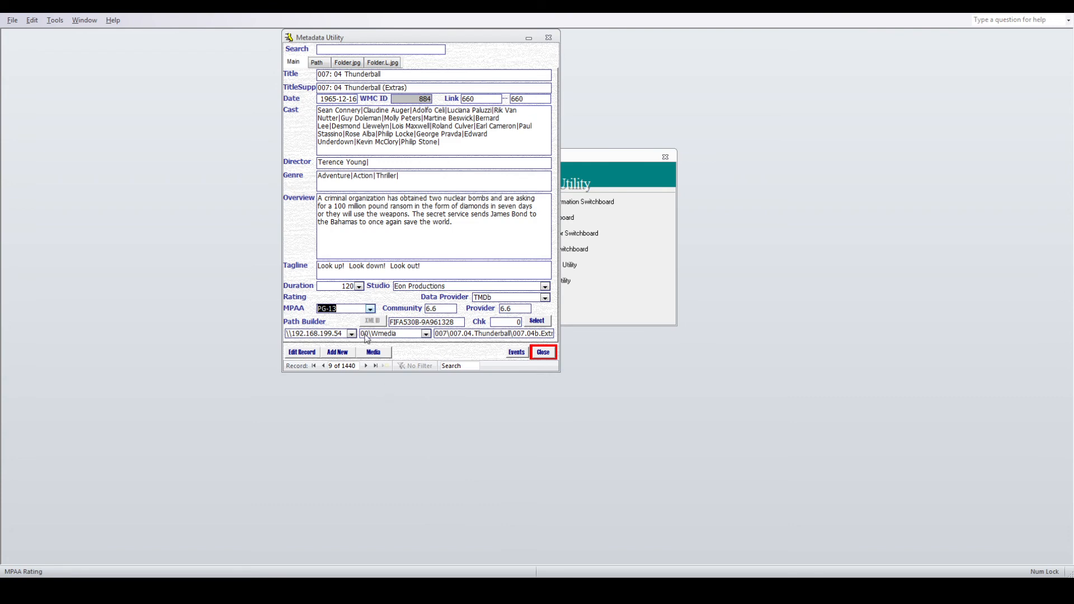
Delete the "New Rating Here" entry from the MPAA rating list and close the list.
double_click(347, 309)
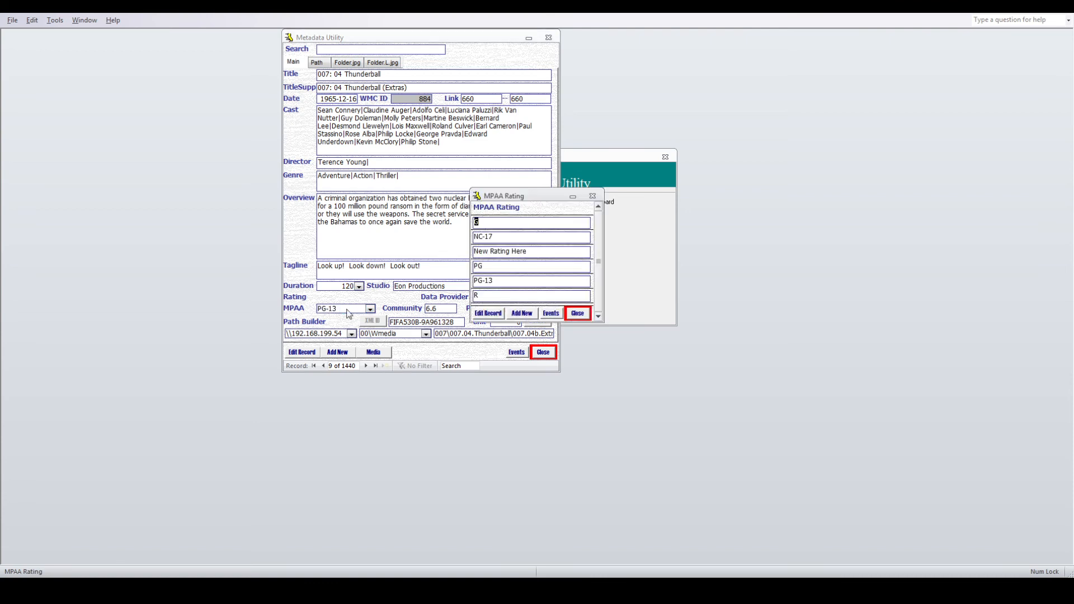
double_click(549, 252)
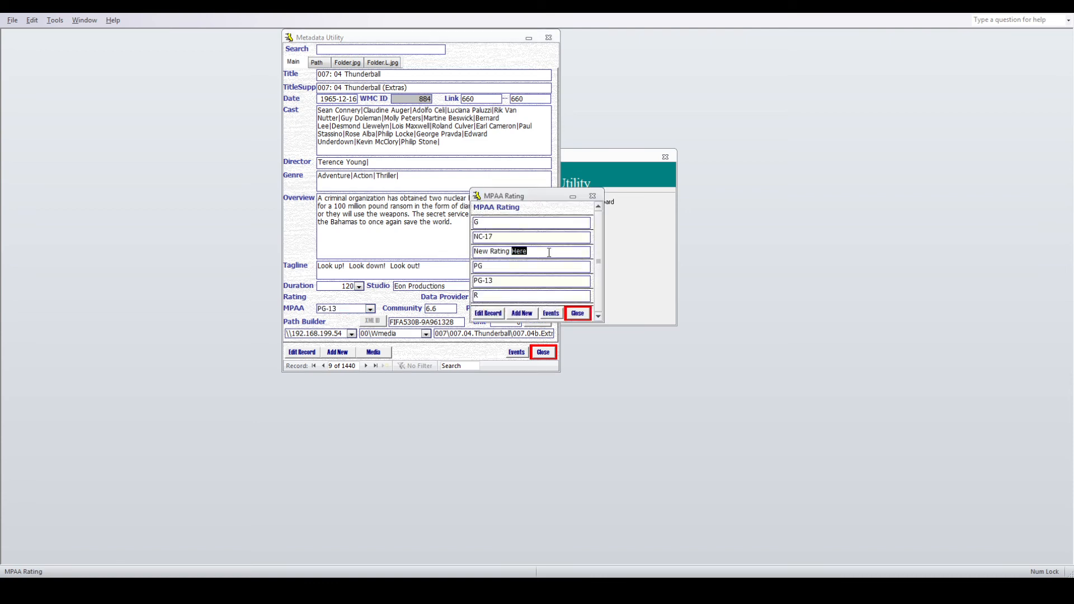
left_click(549, 253)
key("Delete")
left_click(541, 266)
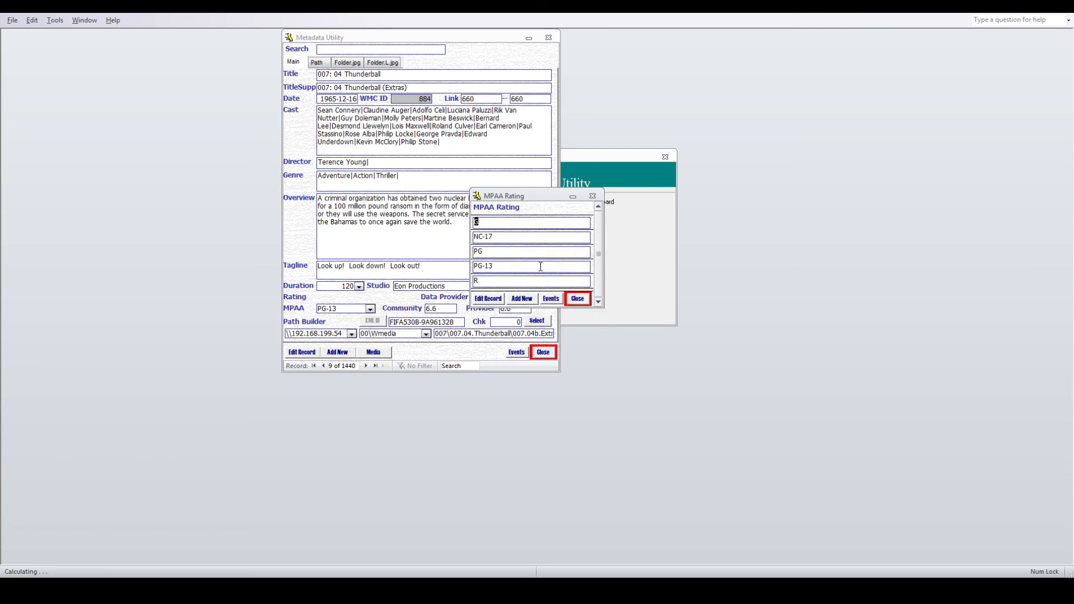
left_click(578, 301)
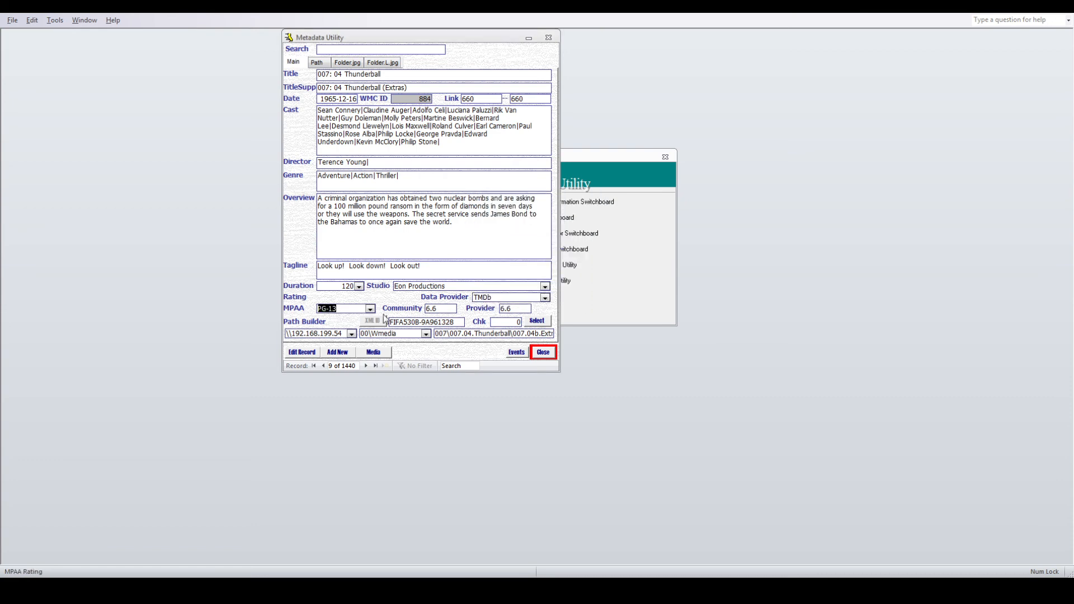